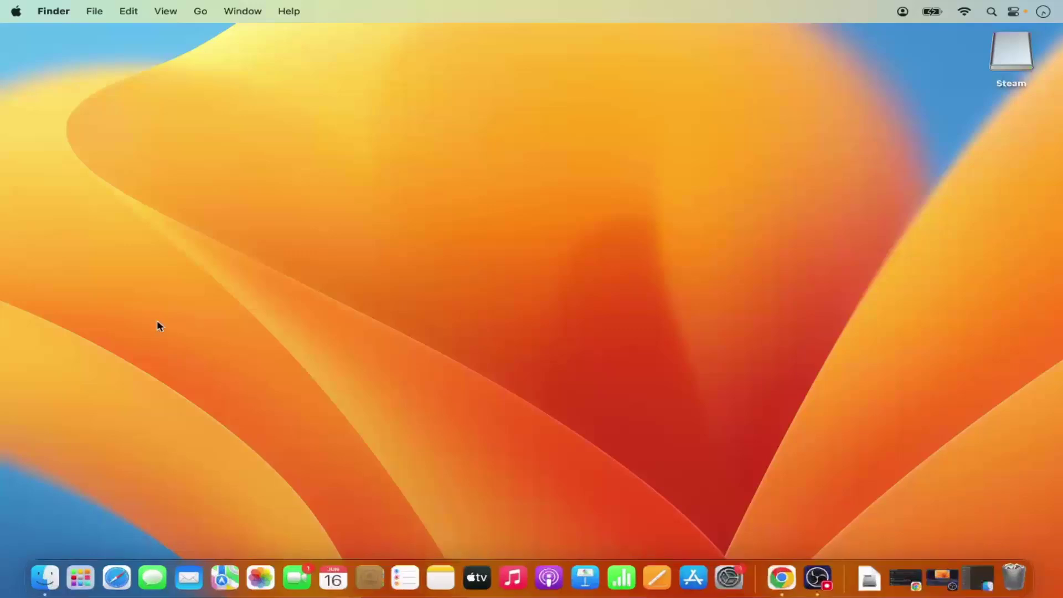
- Open a Finder window on the Applications folder and scroll through the installed apps
click(43, 584)
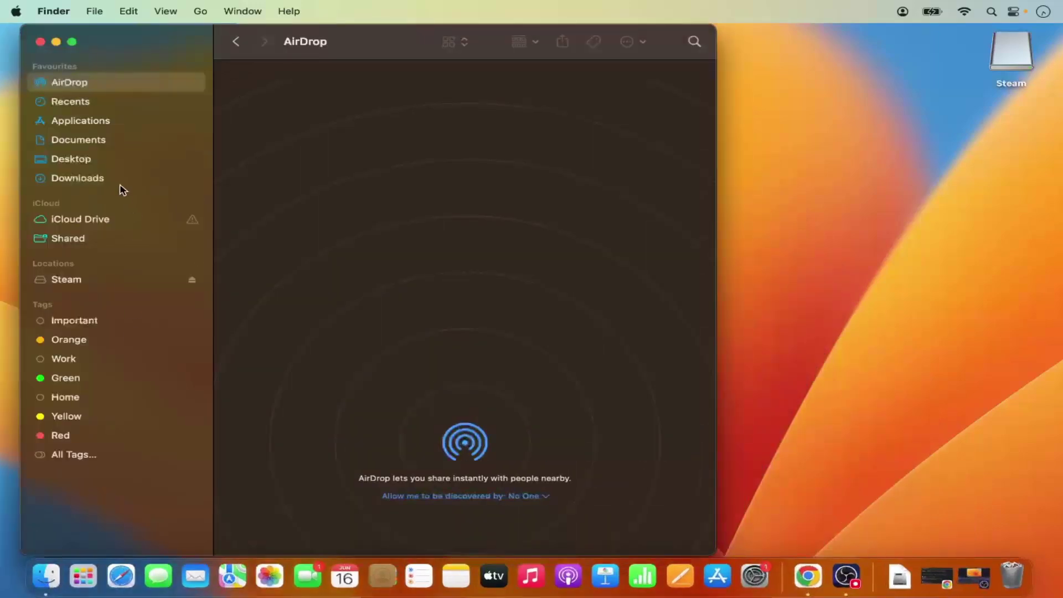
click(95, 127)
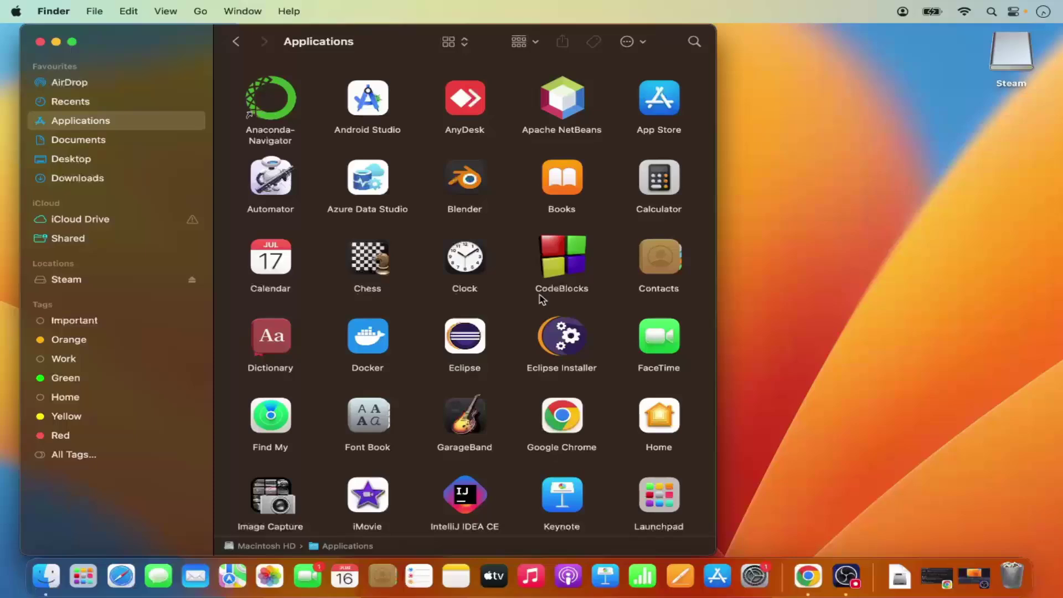
scroll(542, 300, down, 10)
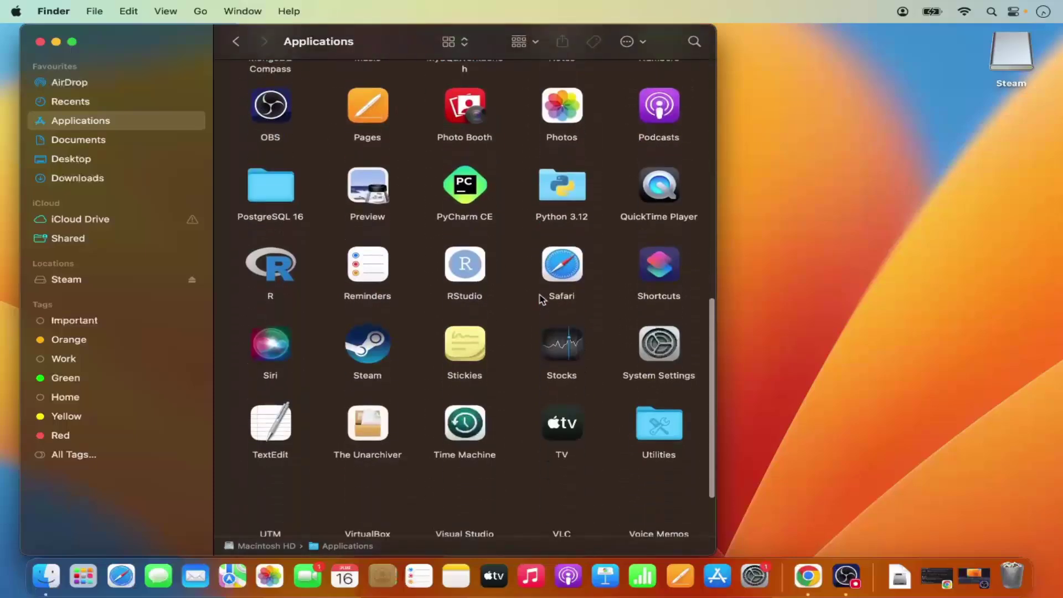
scroll(542, 300, down, 3)
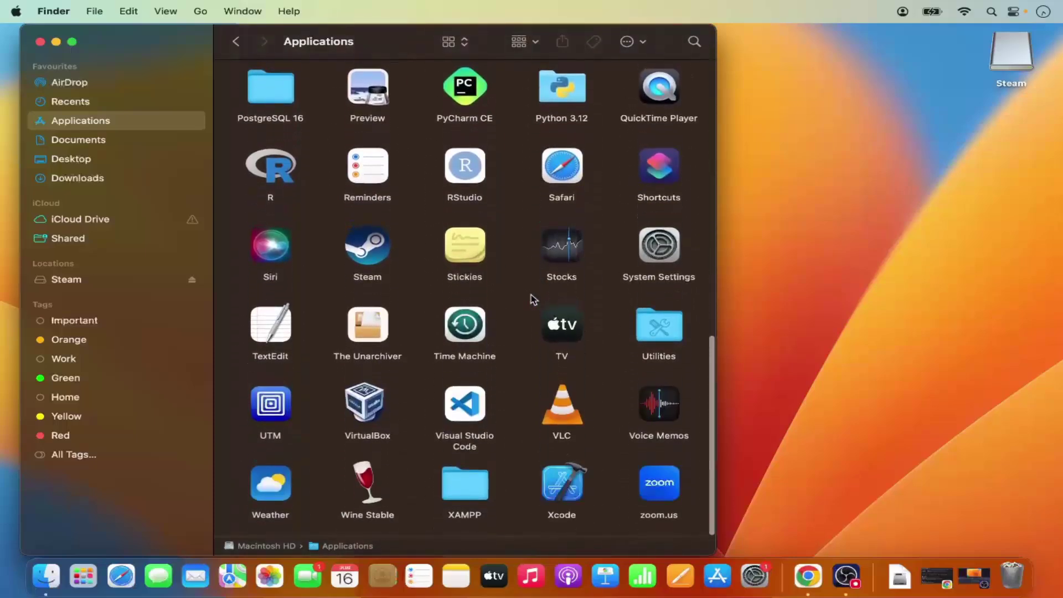
- Enlarge and widen the Finder window so all app rows, including VLC, fit
double_click(394, 43)
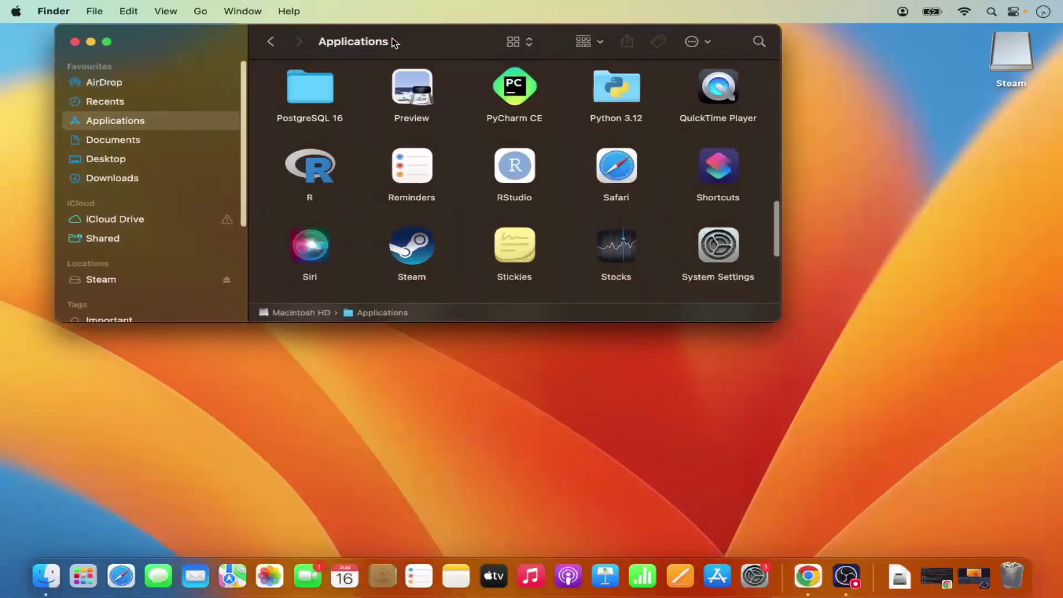
double_click(443, 37)
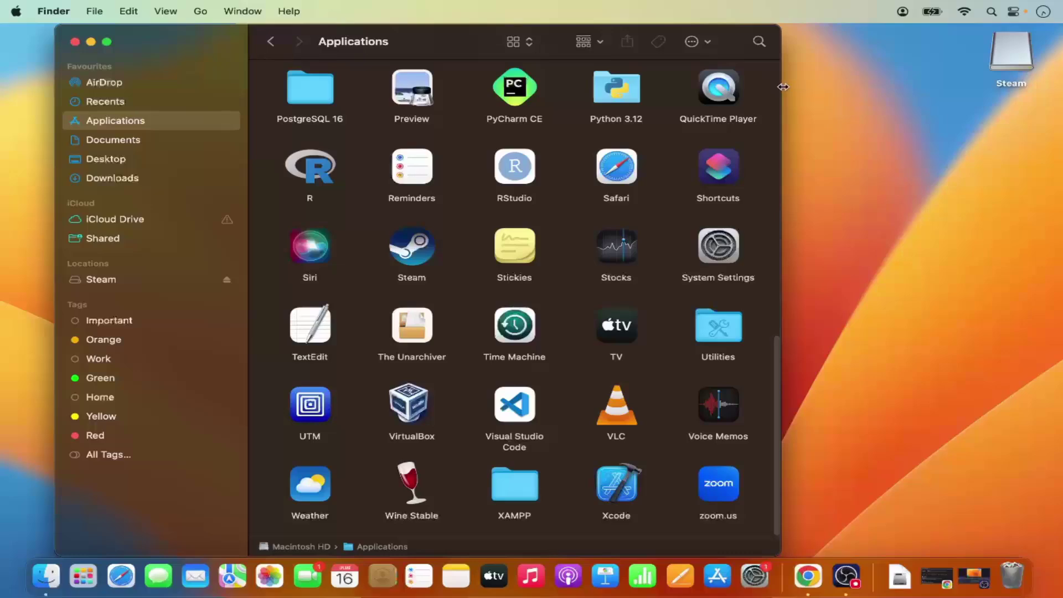
drag(784, 87, 1033, 87)
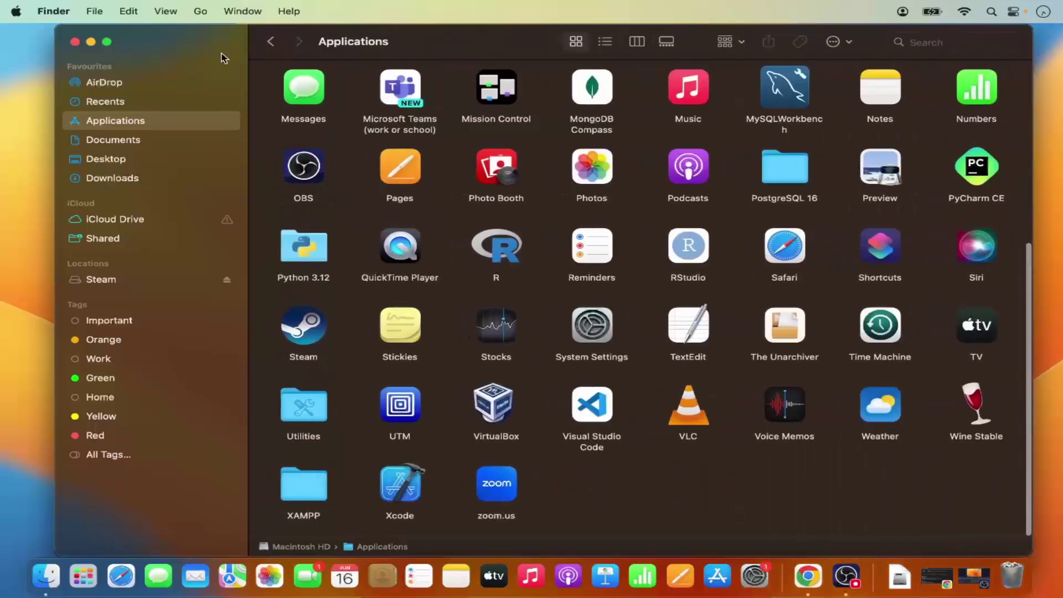
- Make the Applications window full screen, inspect VLC's context menu, then deselect VLC
click(107, 41)
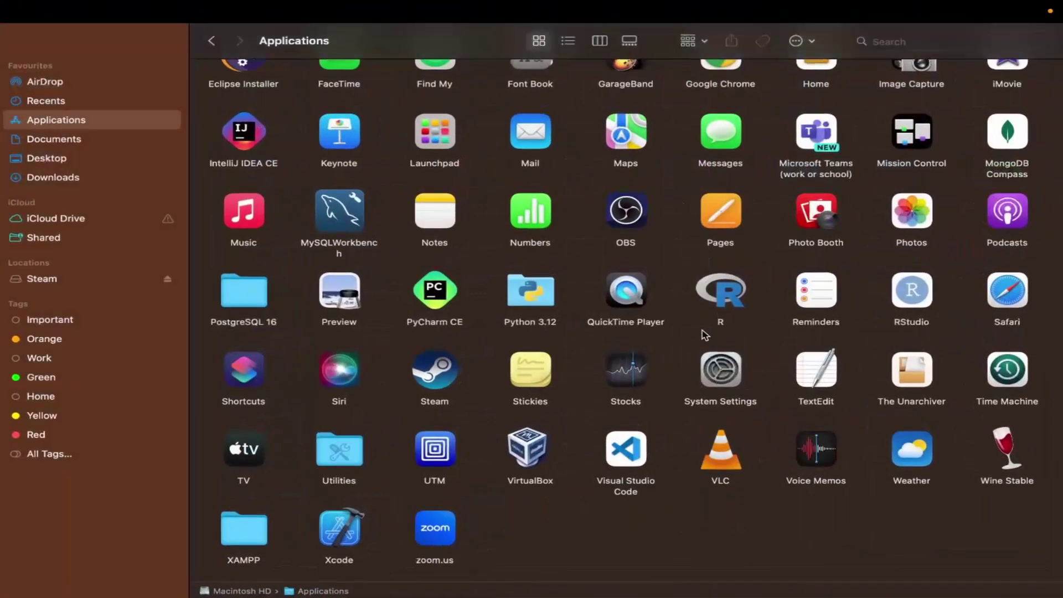
click(722, 472)
right_click(722, 471)
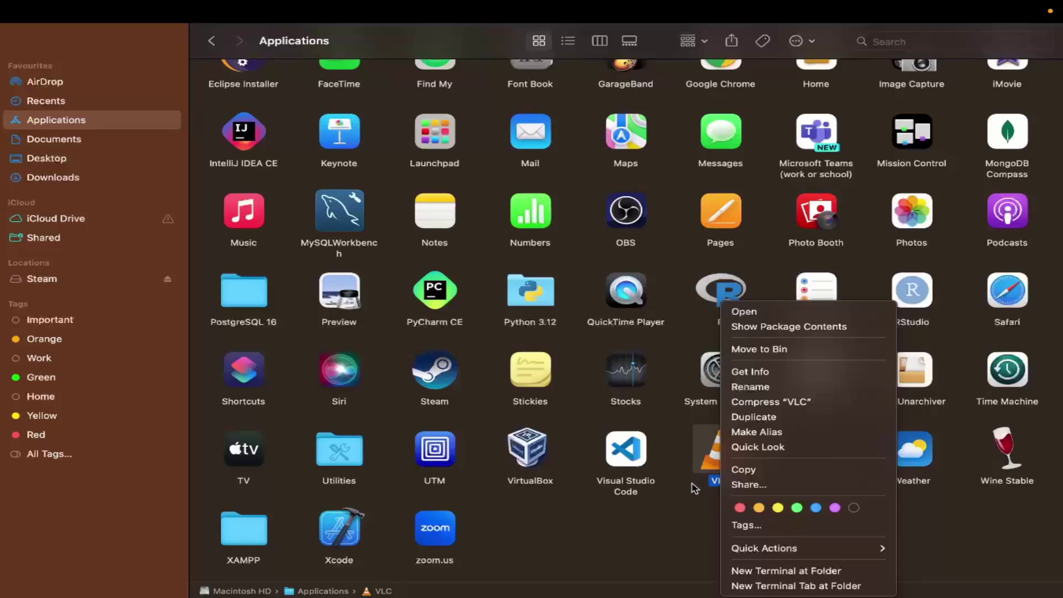
click(696, 509)
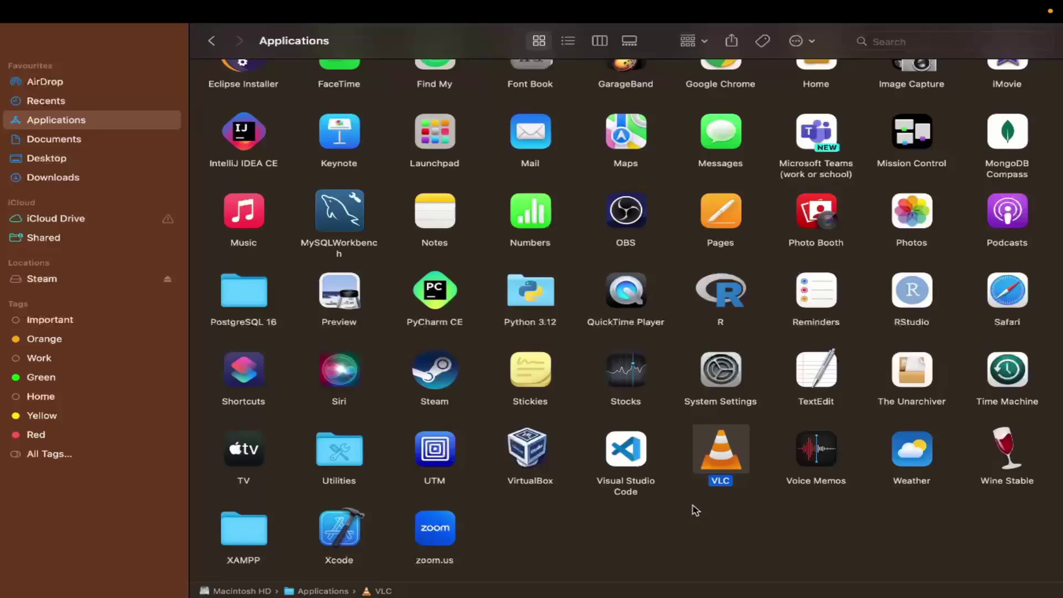
click(696, 510)
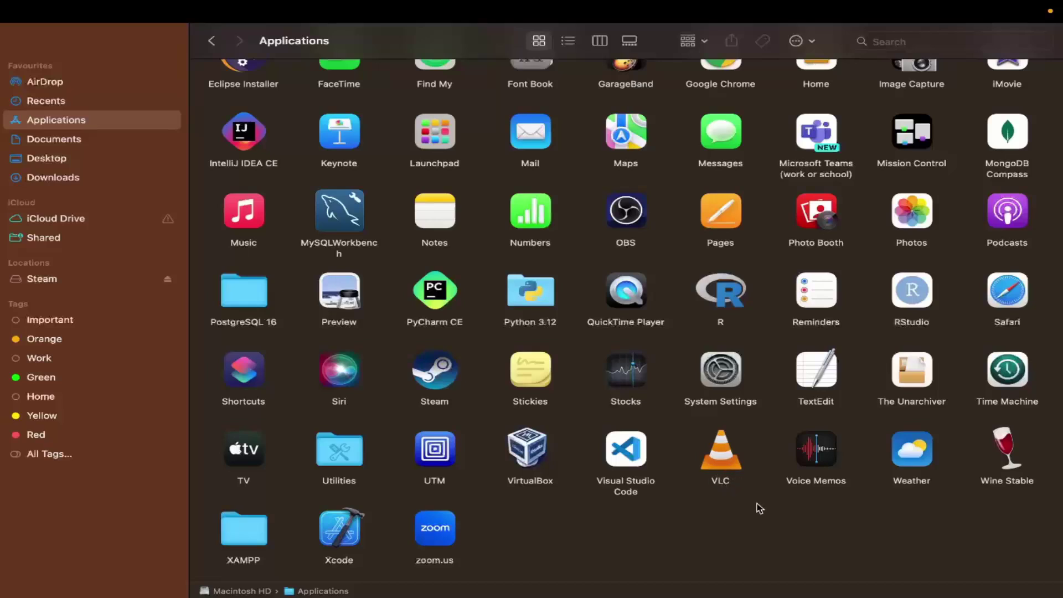
- Search This Mac for items whose name contains 'vlc'
scroll(760, 509, down, 1)
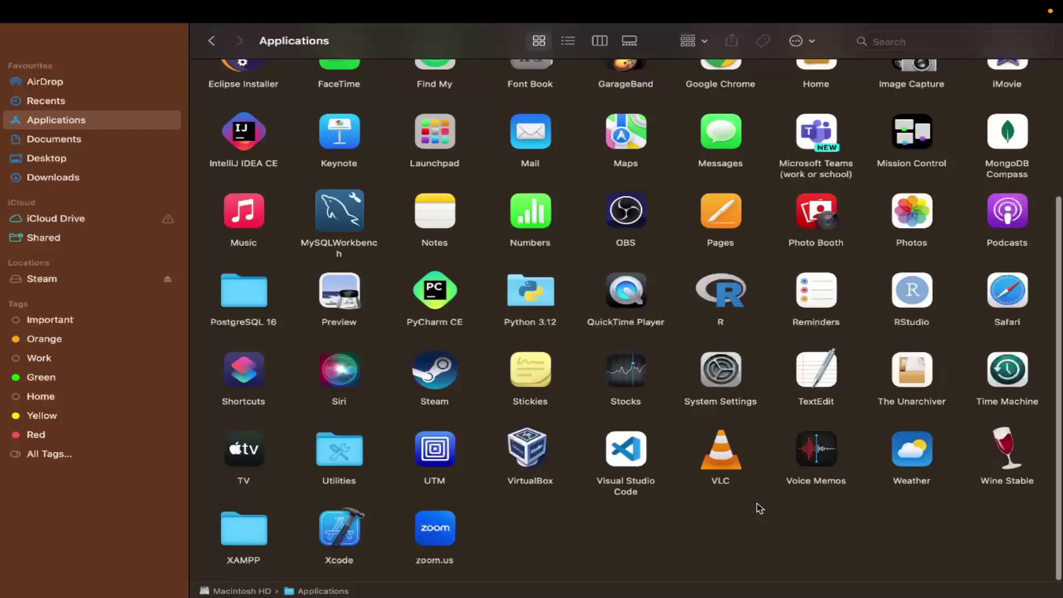
scroll(760, 508, up, 5)
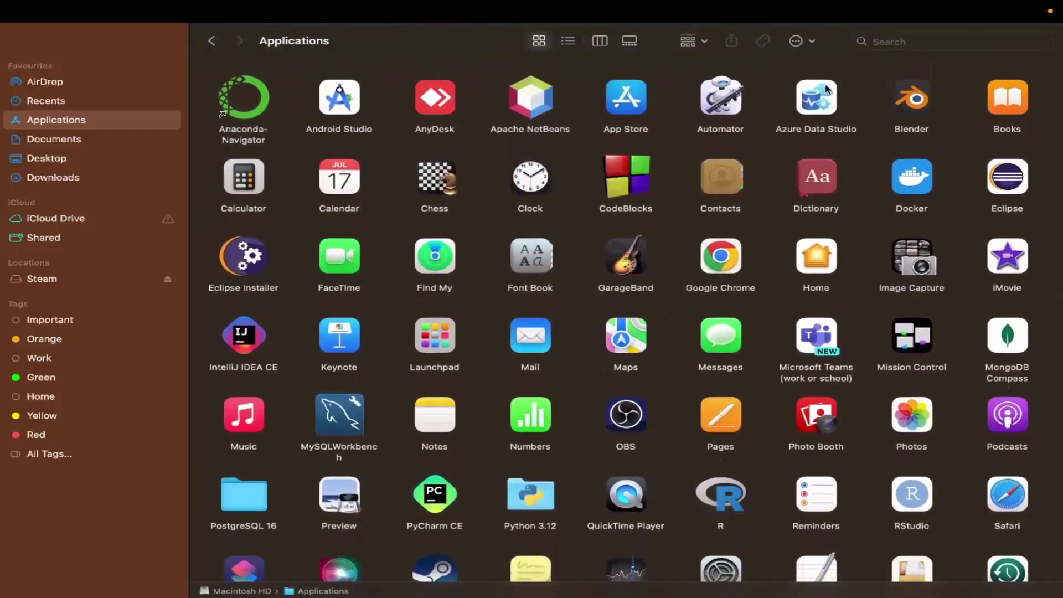
click(914, 43)
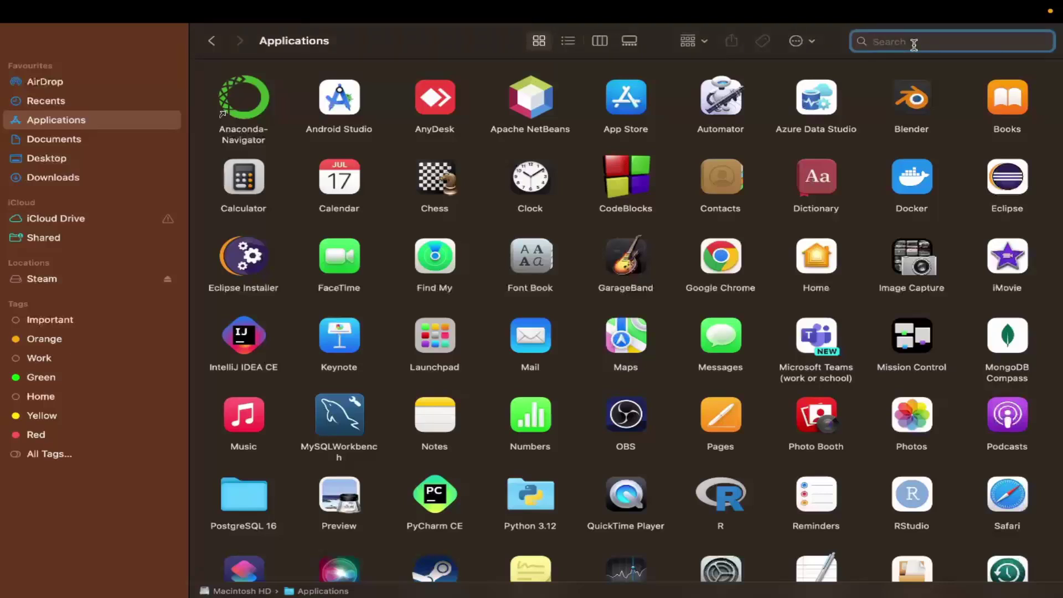
text(vl)
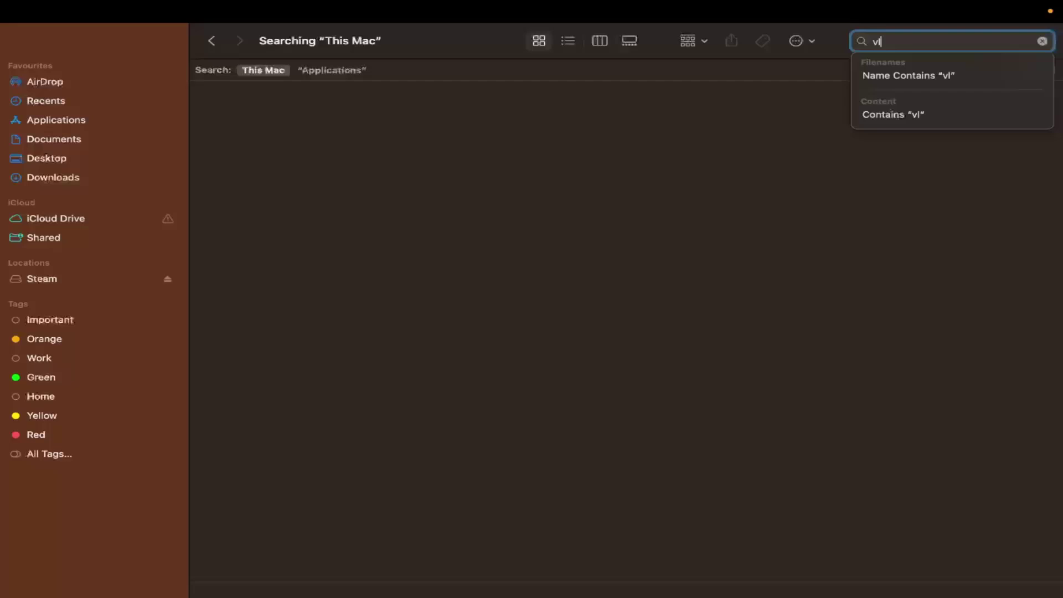
text(c)
key(Down)
key(Down)
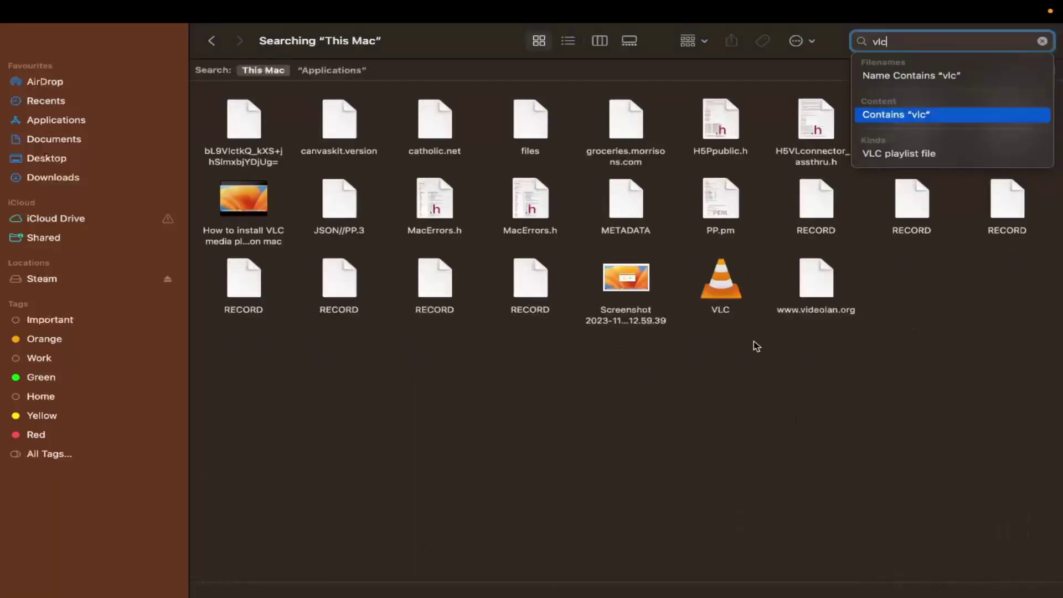
click(701, 394)
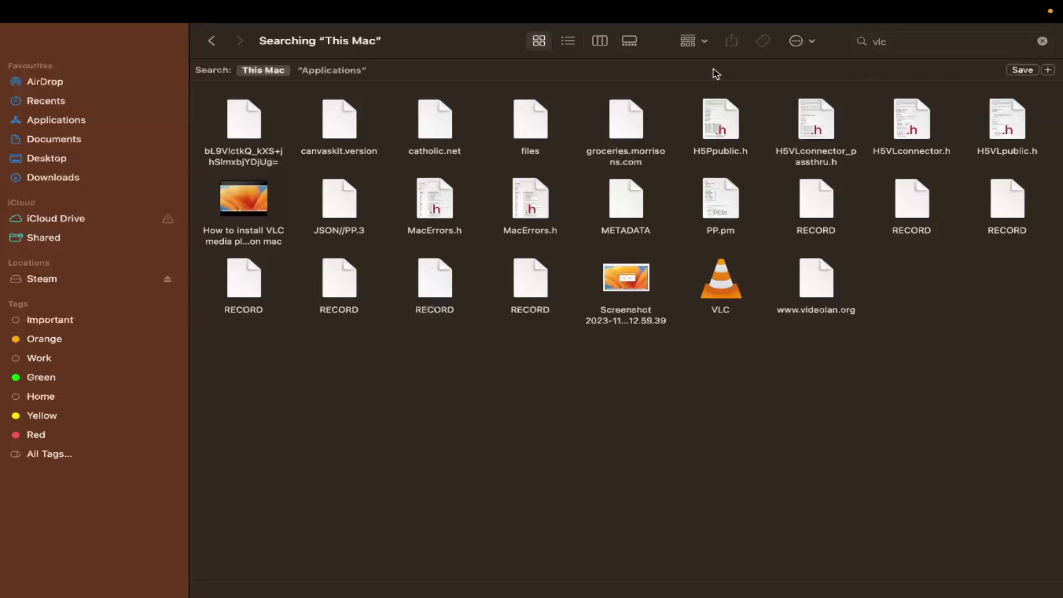
- Add a criteria row and enable 'System files' in the menu through the Other... attributes list
click(1048, 71)
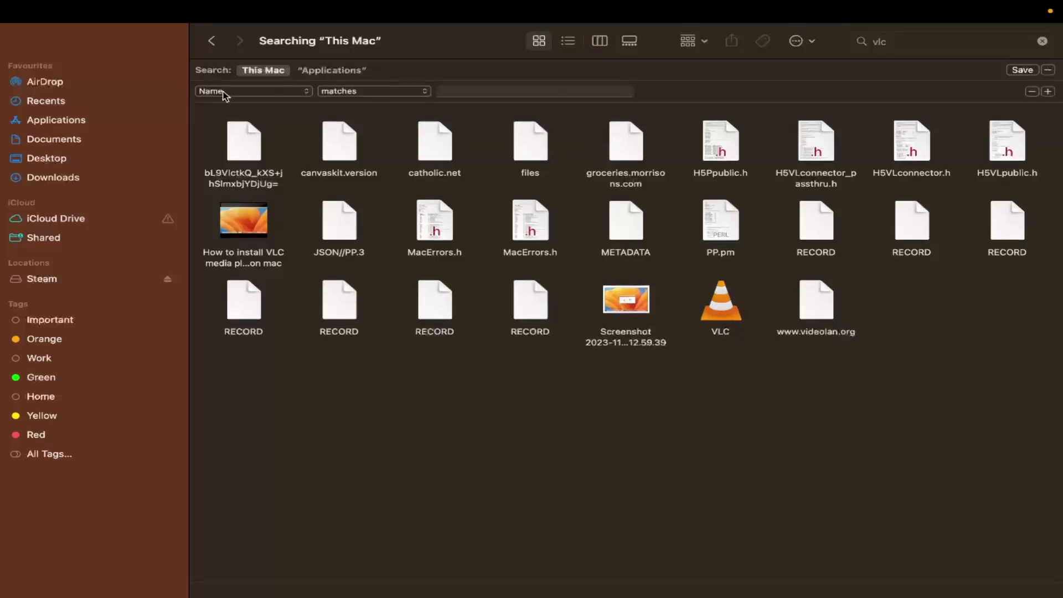
click(266, 96)
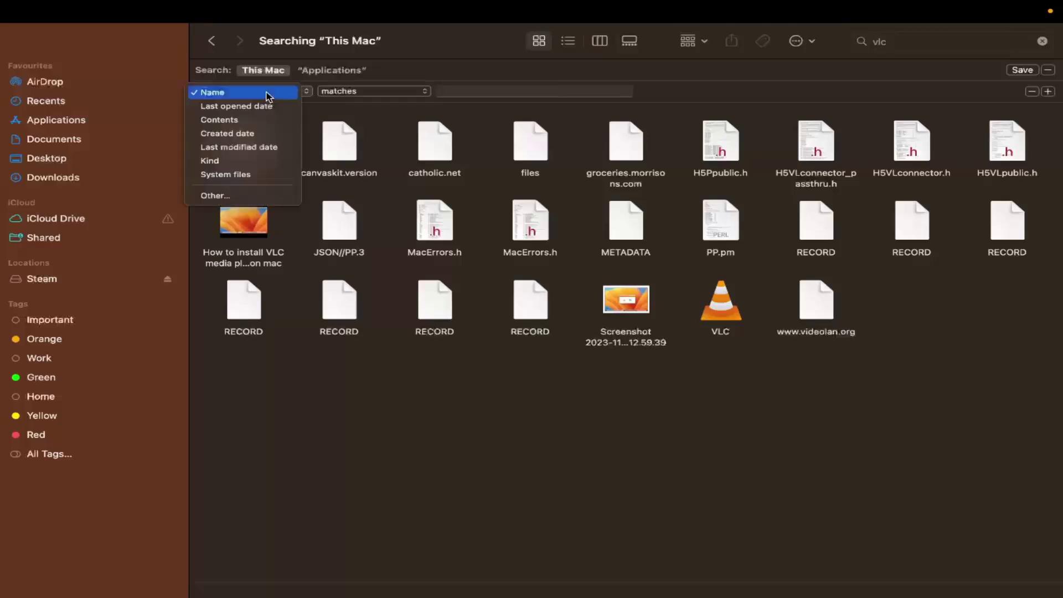
click(239, 196)
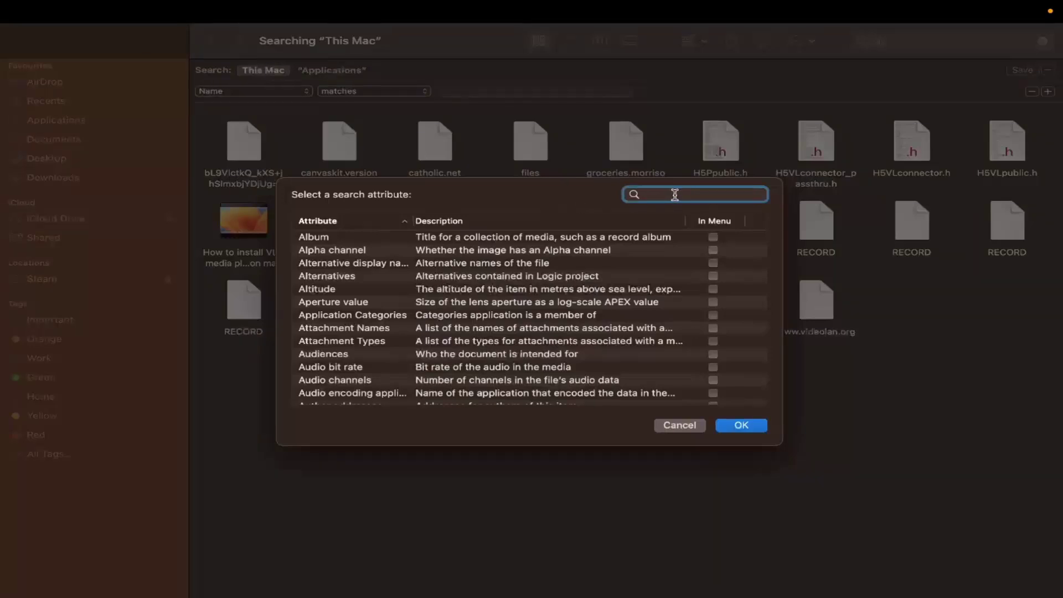
text(sys)
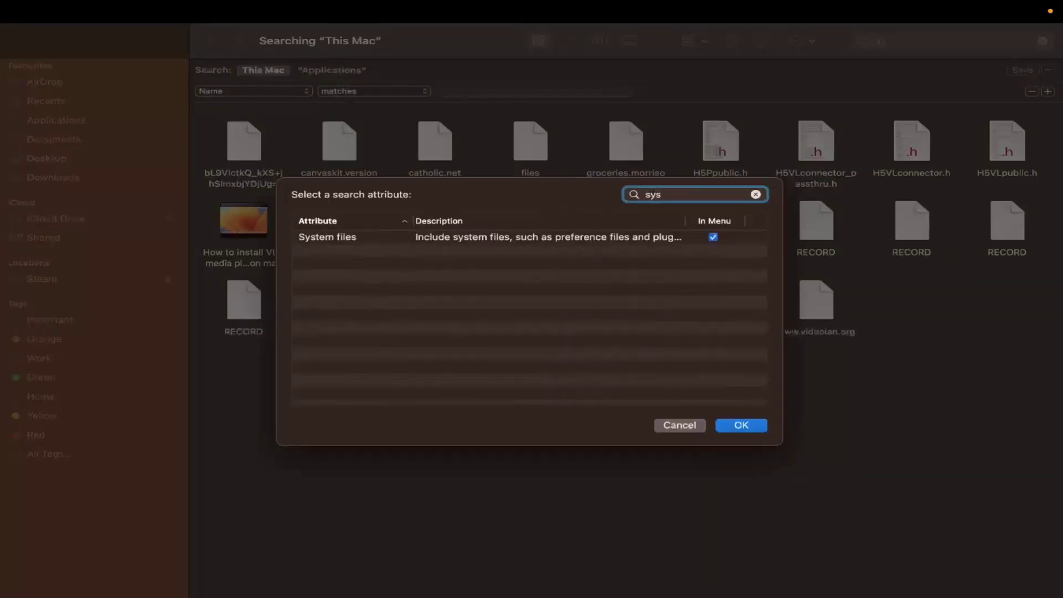
click(714, 237)
click(713, 238)
click(742, 431)
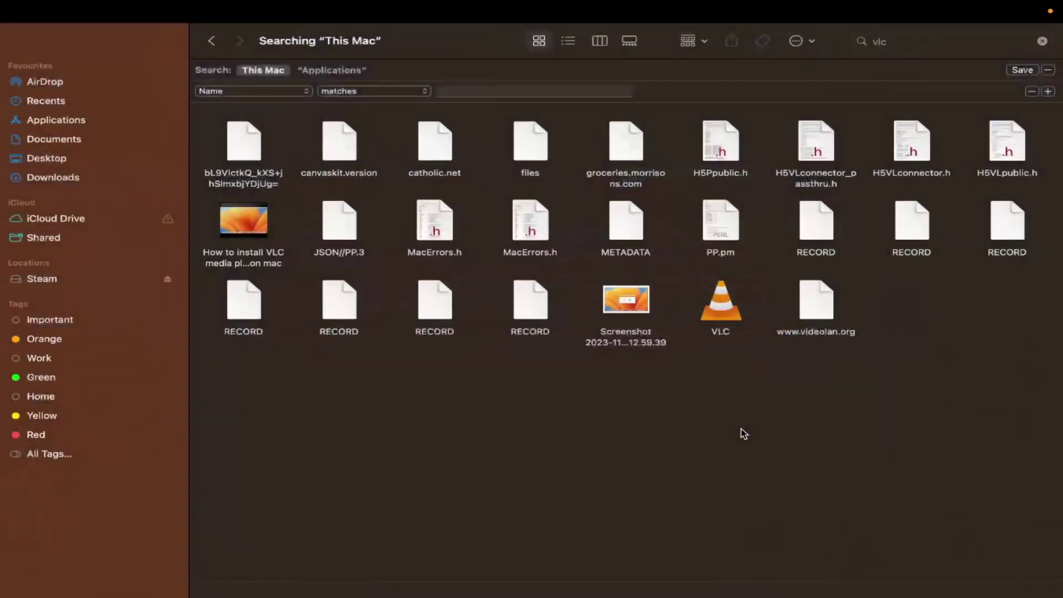
- Set the new criterion to 'System files are included' for the vlc search
click(251, 92)
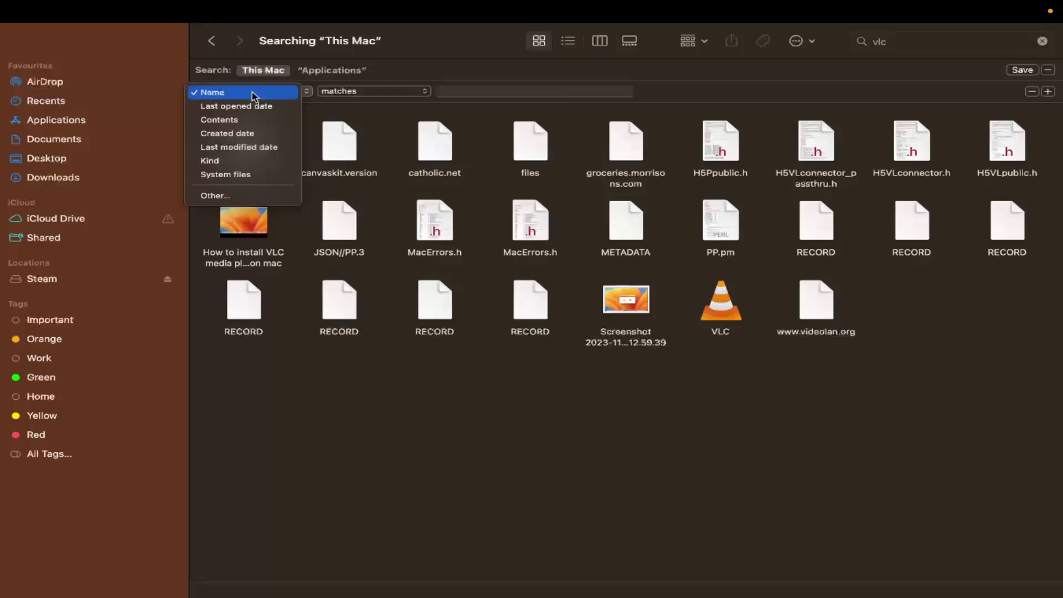
click(241, 175)
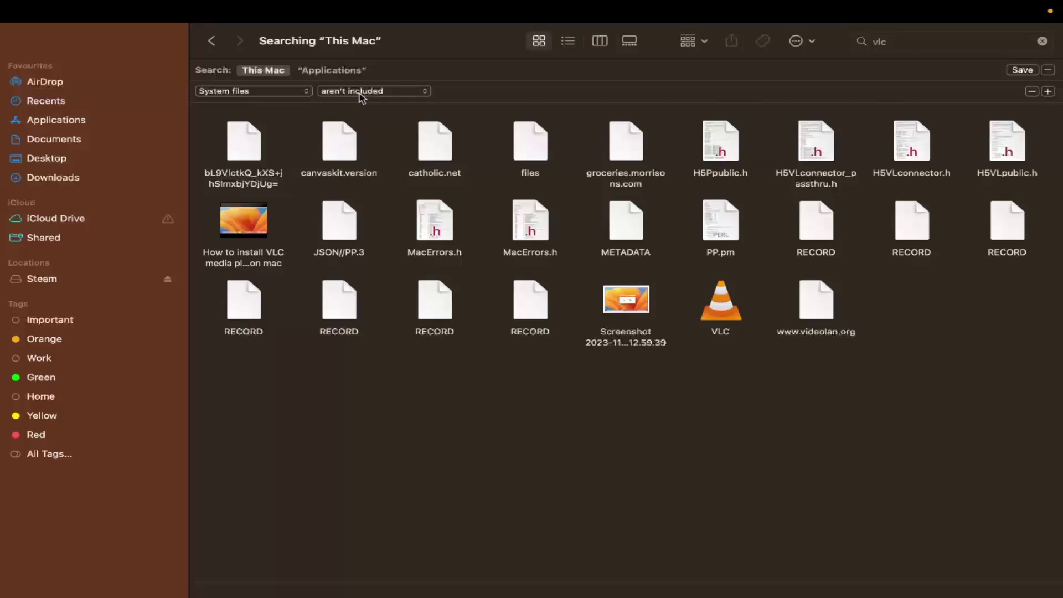
click(362, 93)
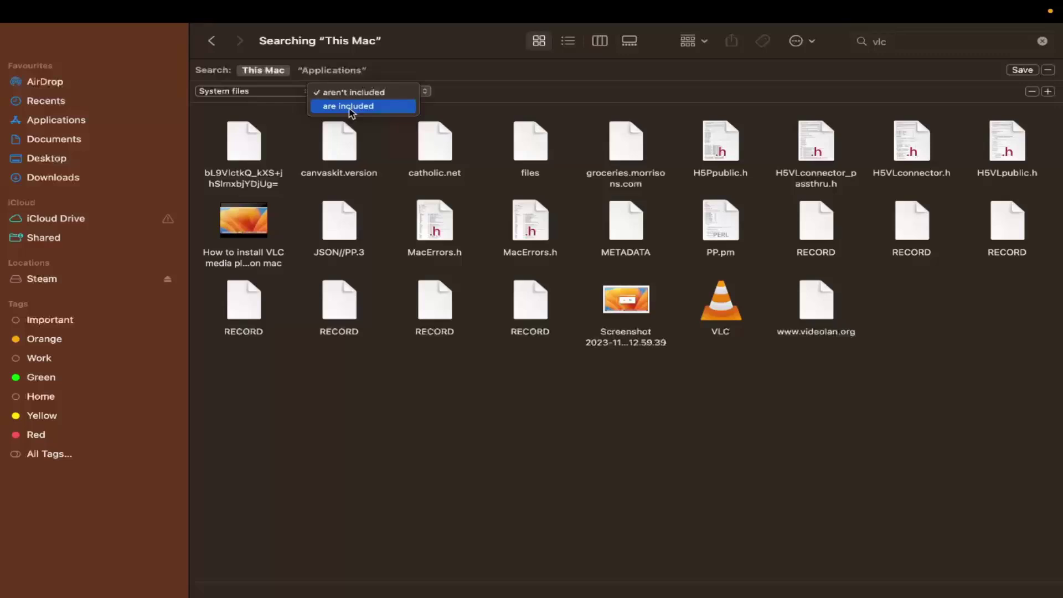
click(352, 107)
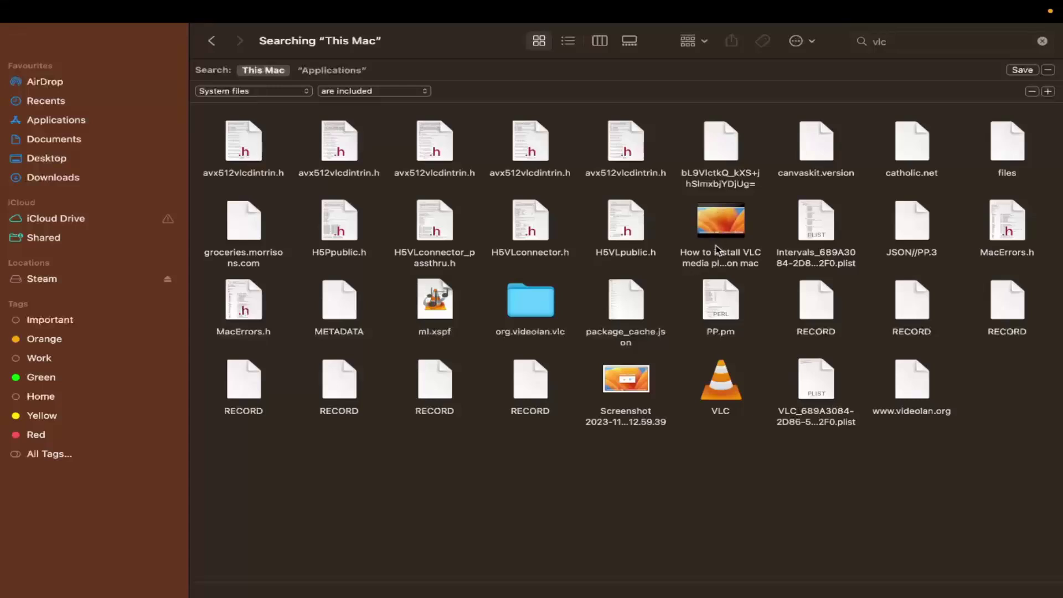
- Check the Screenshot file's location in the vlc results, then deselect it
mouse_move(715, 242)
click(623, 398)
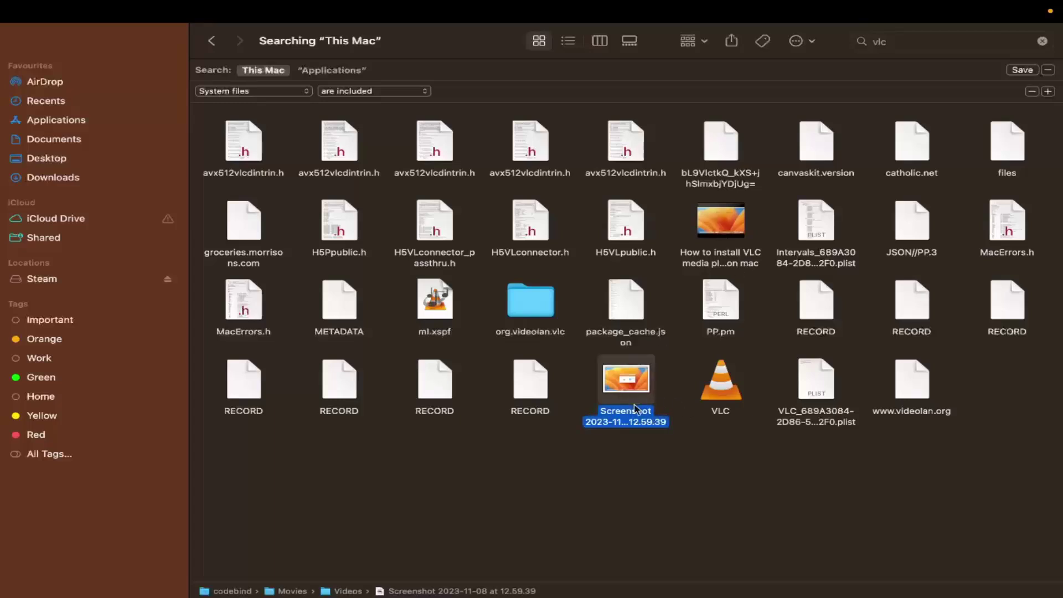
click(816, 475)
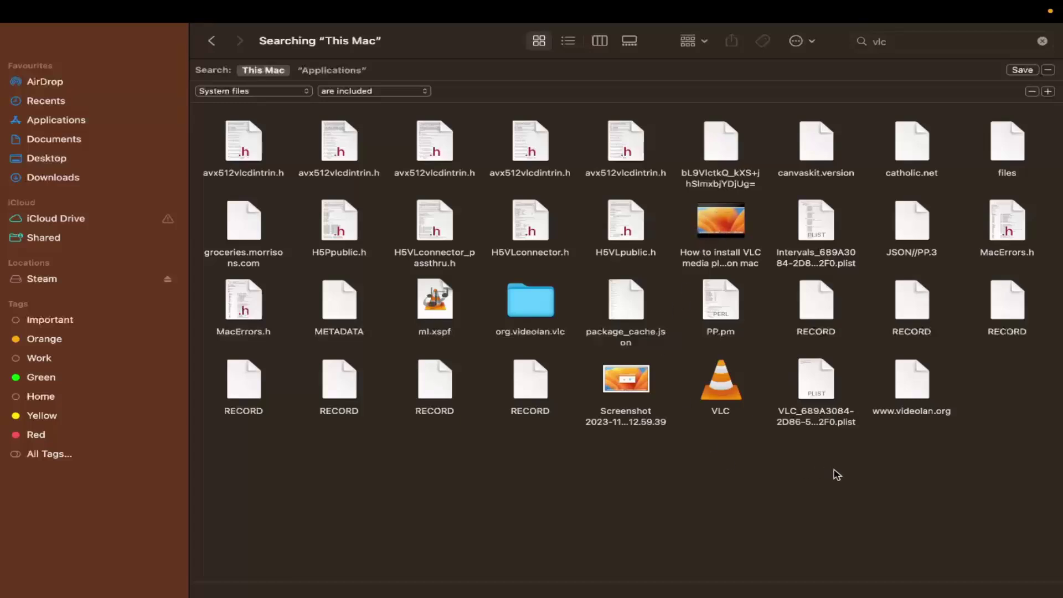
- Select all vlc results except the Screenshot and the VLC install tutorial video
key(super+a)
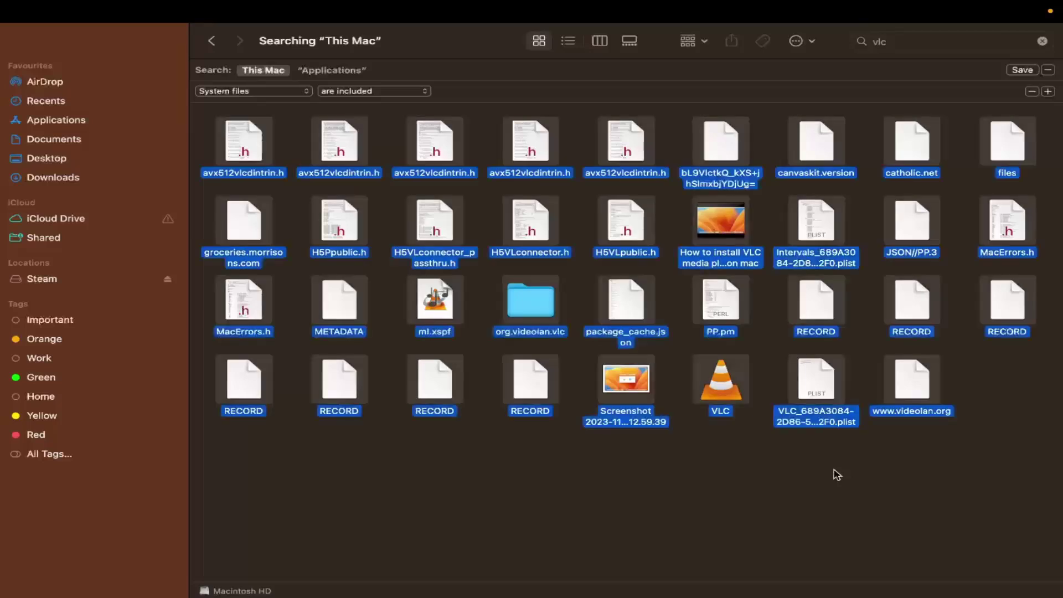
super+click(619, 383)
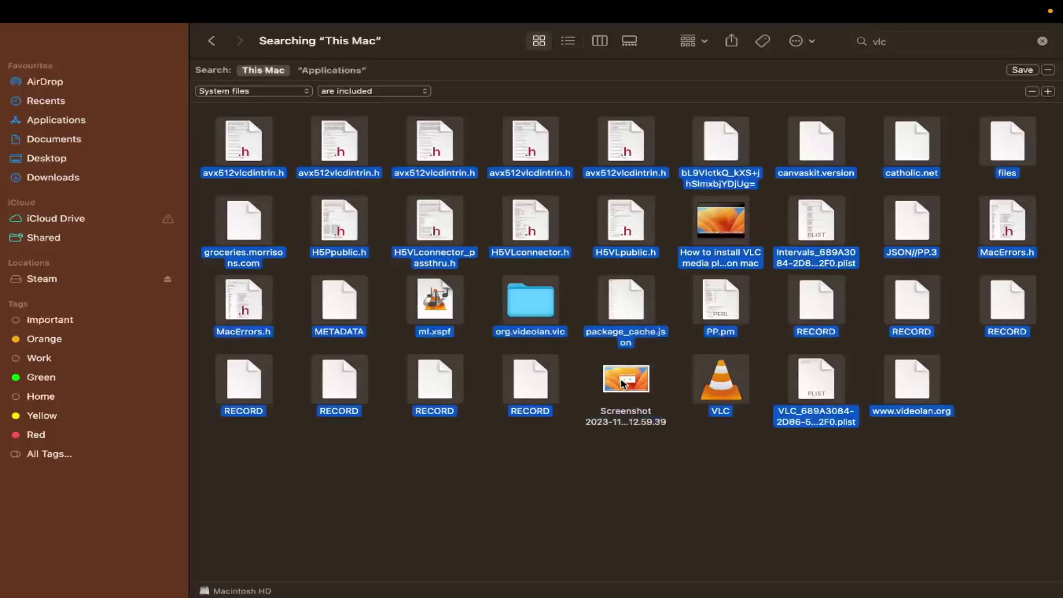
super+click(713, 235)
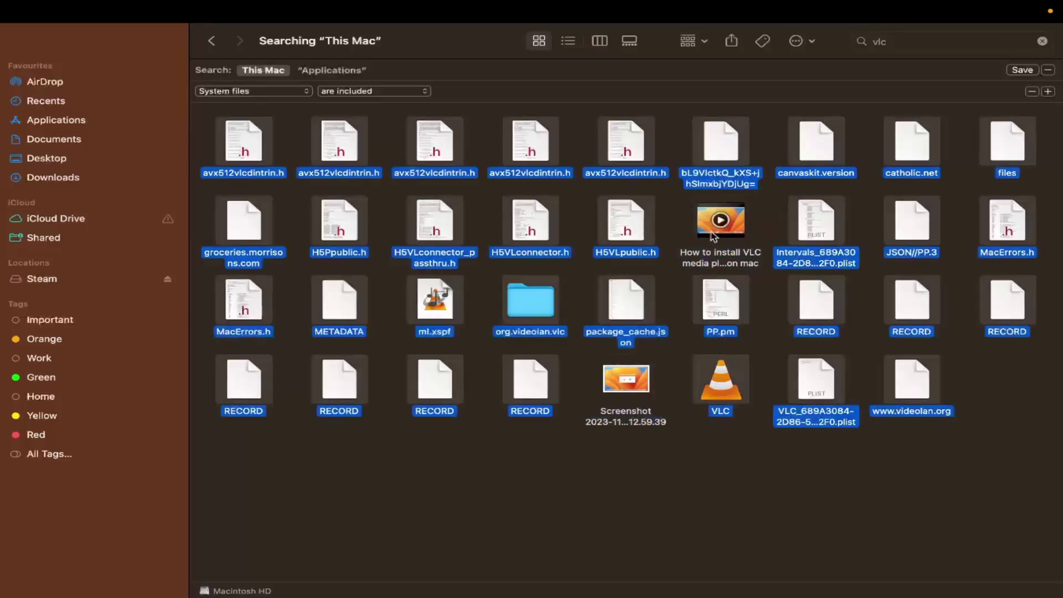
- Move the 33 selected items to the Bin, authorising with the account password
right_click(627, 247)
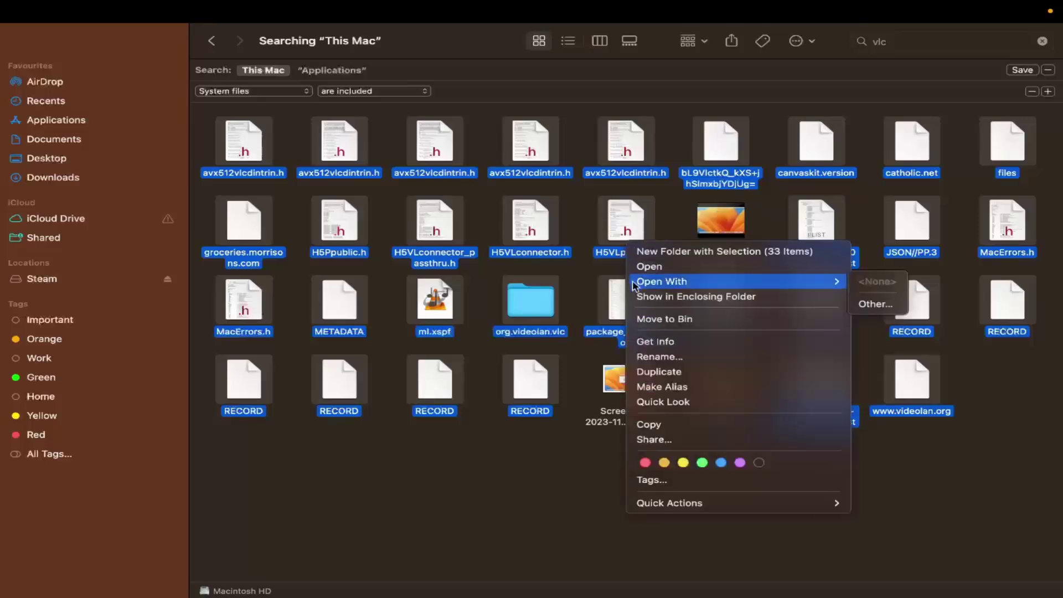
click(652, 322)
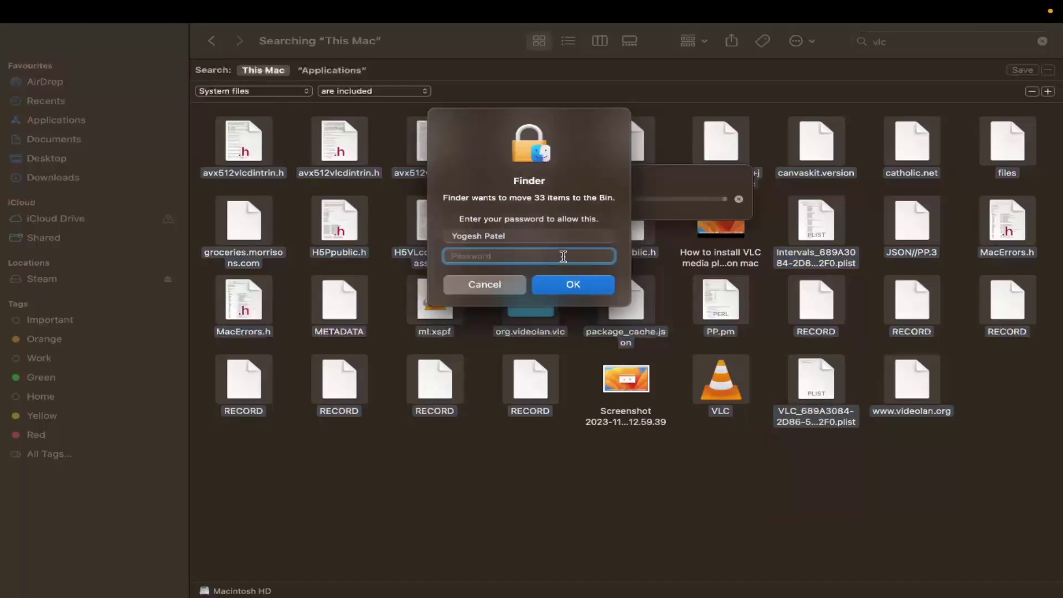
text(••••••)
click(582, 283)
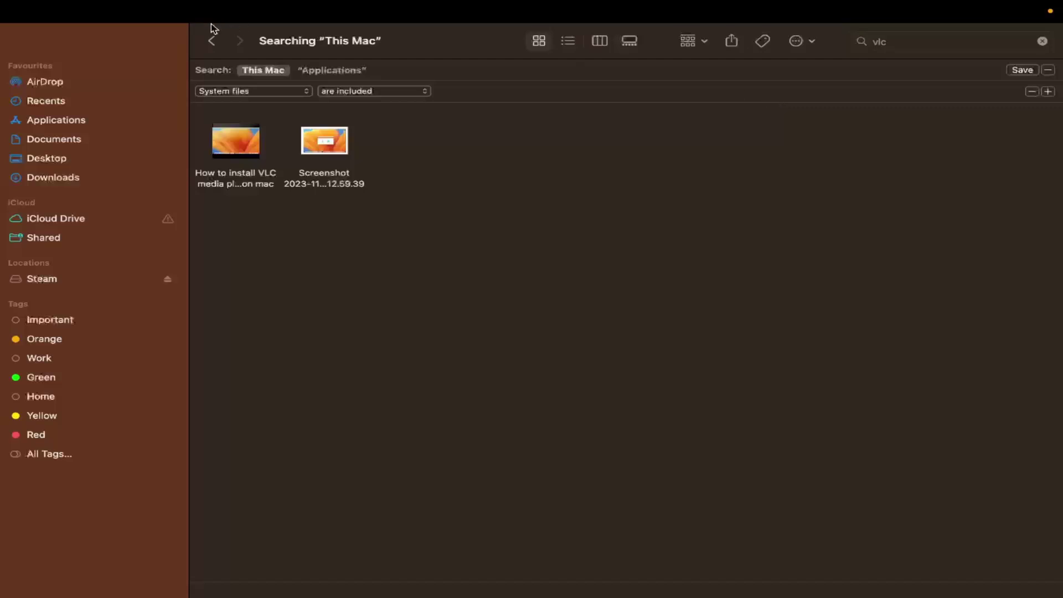
- Exit full screen and open the Bin from the Dock to review the trashed files
mouse_move(28, 11)
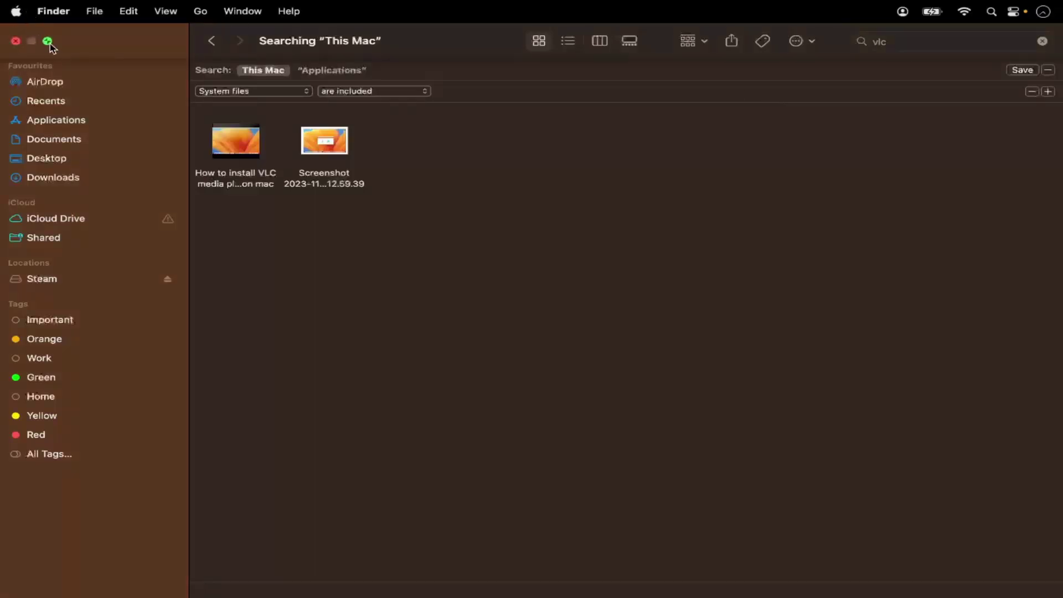
click(48, 42)
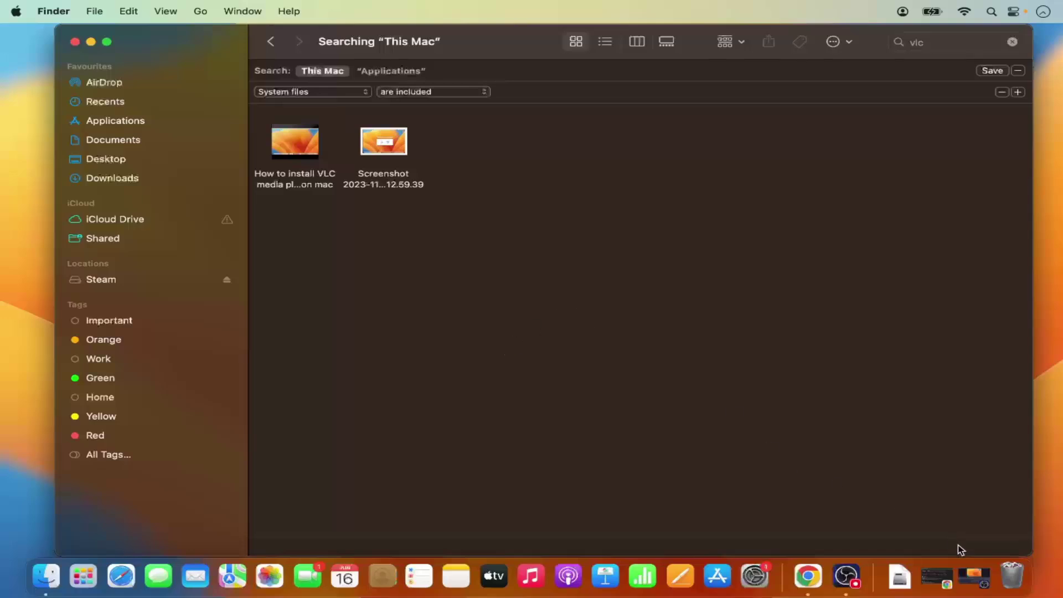
click(1011, 579)
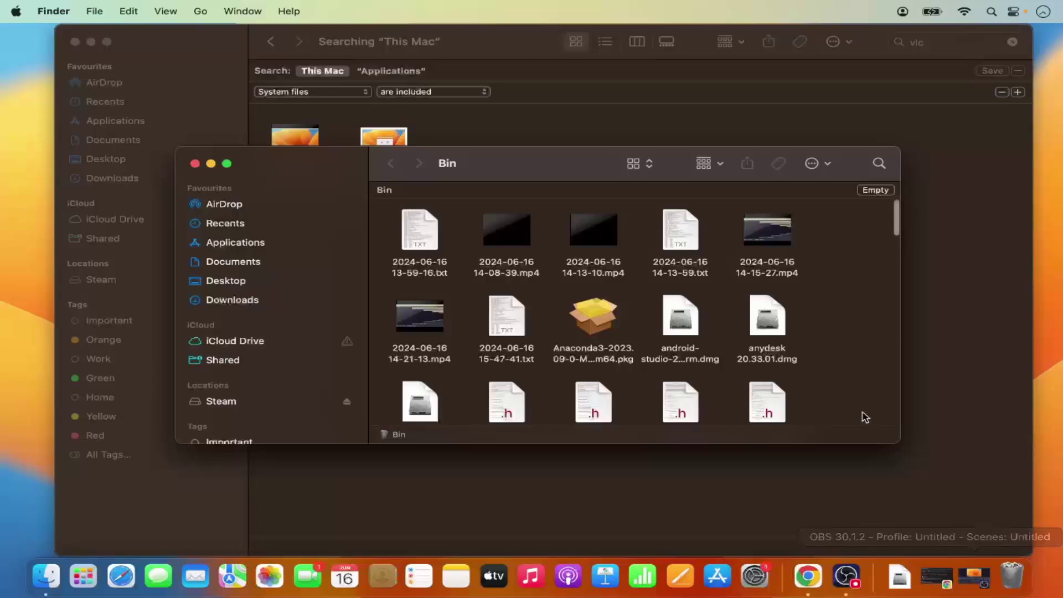